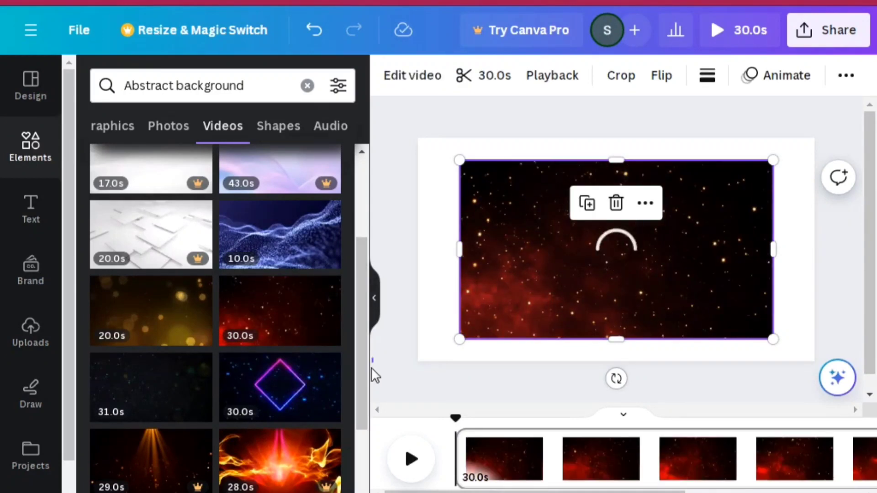
# - Set the red starry abstract video as the page background
pyautogui.moveTo(364, 380); pyautogui.dragTo(363, 489)
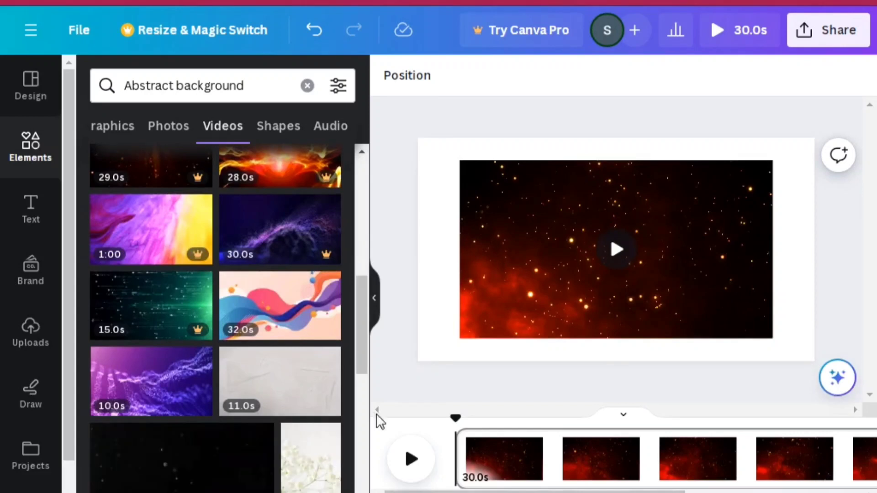
pyautogui.rightClick(561, 273)
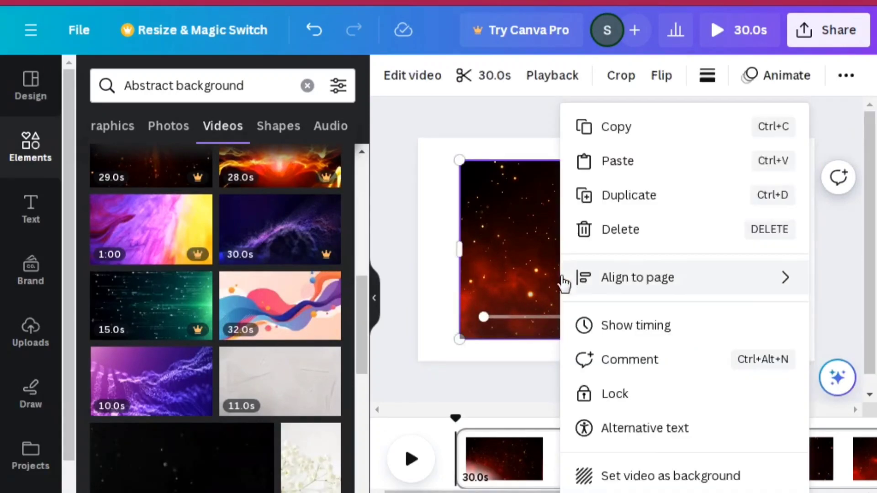
pyautogui.click(624, 477)
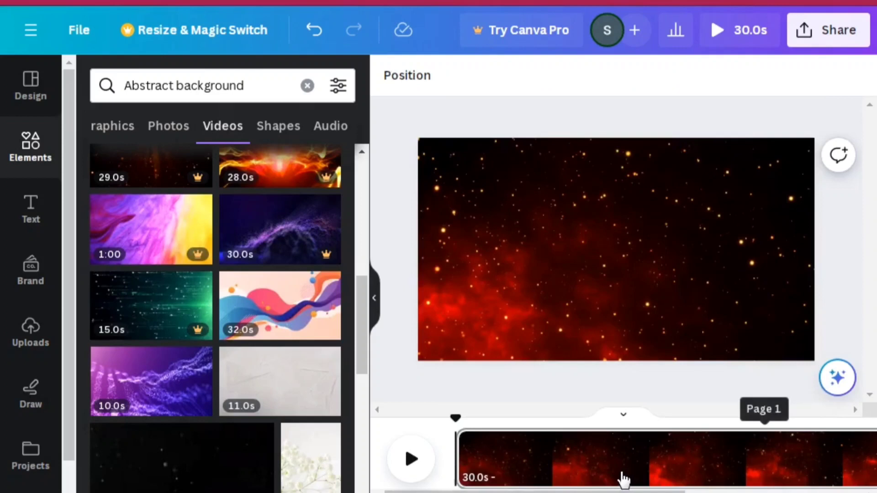
pyautogui.click(606, 241)
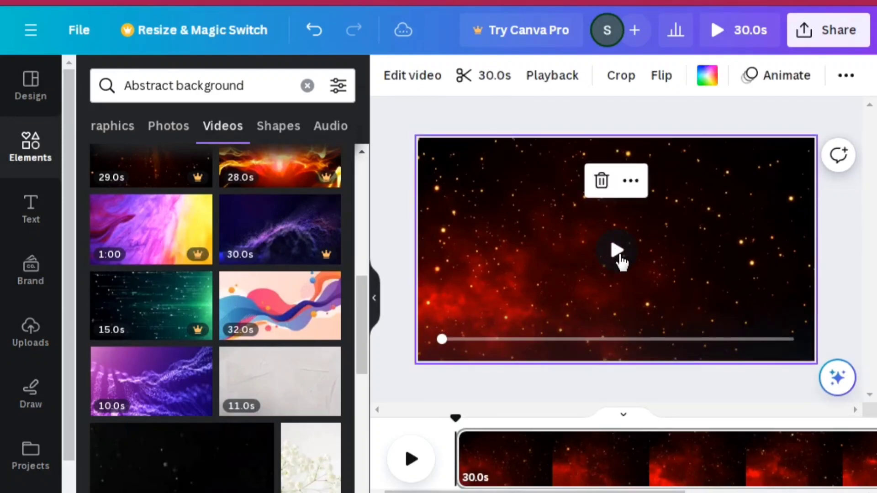
pyautogui.click(618, 254)
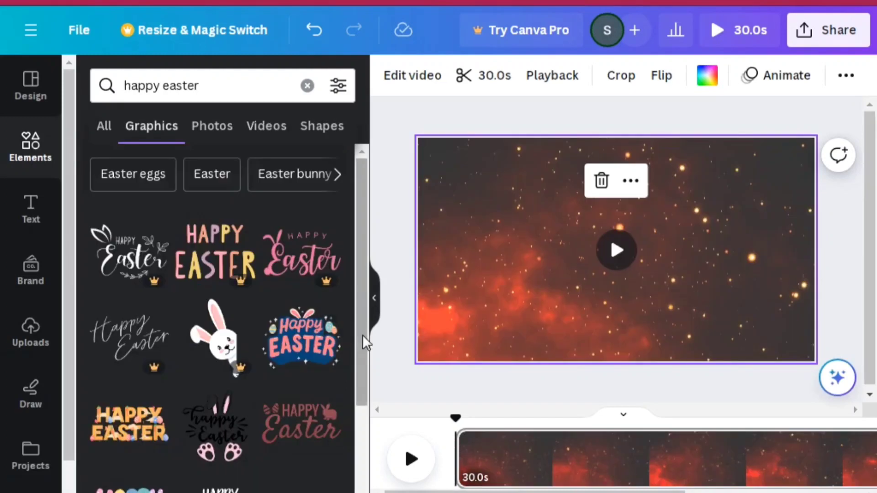
pyautogui.moveTo(362, 335); pyautogui.dragTo(361, 339)
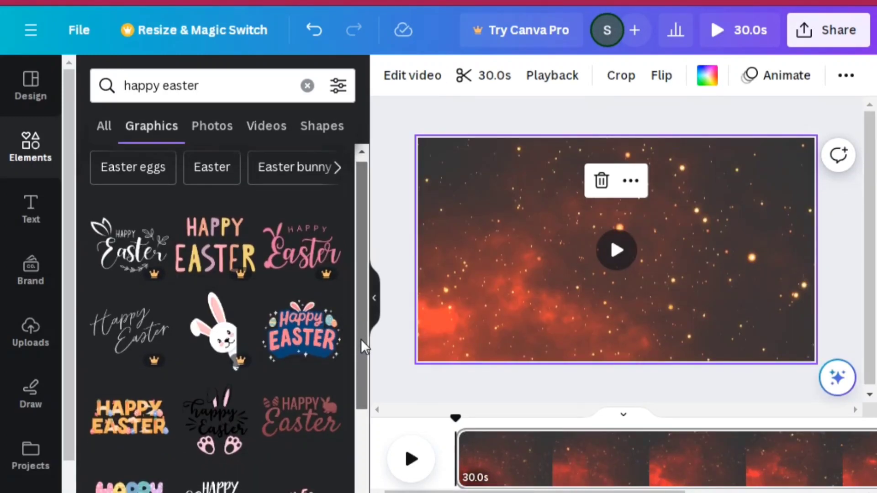
pyautogui.click(321, 436)
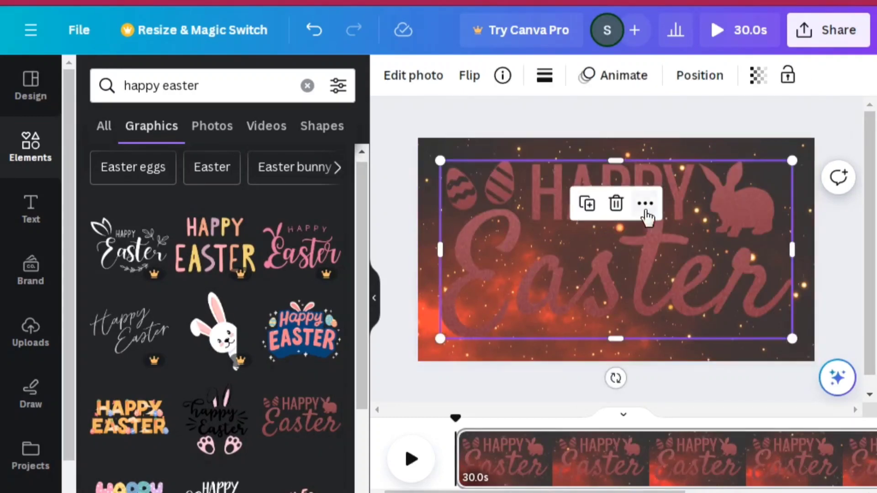
pyautogui.click(616, 203)
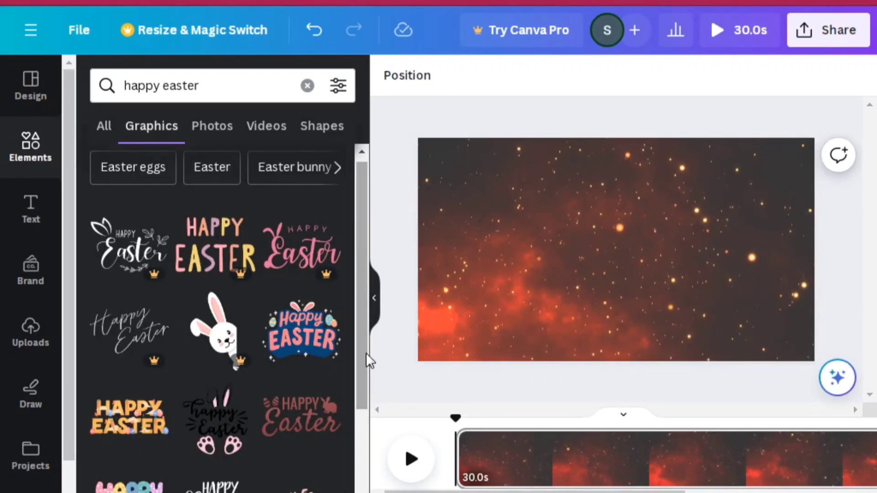
# - Add the orange HAPPY EASTER lettering and the smaller HAPPY EASTER to EVERYBUNNY graphic to the page
pyautogui.click(127, 413)
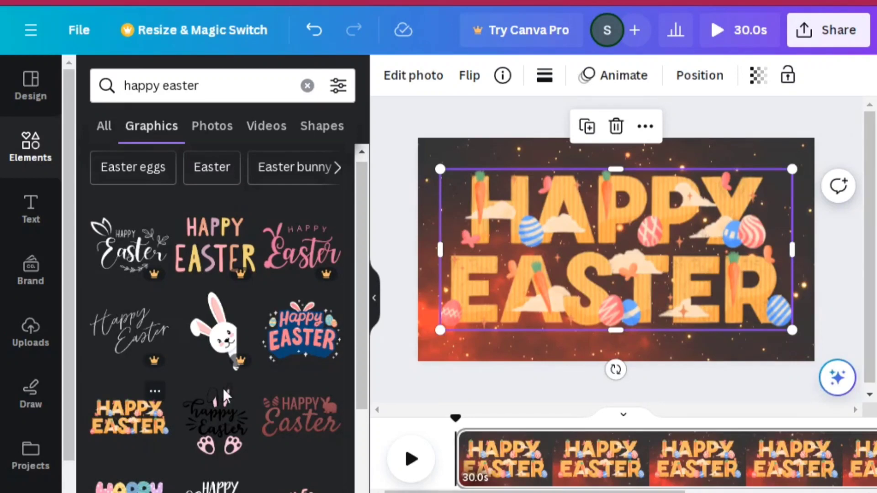
pyautogui.moveTo(363, 374); pyautogui.dragTo(357, 463)
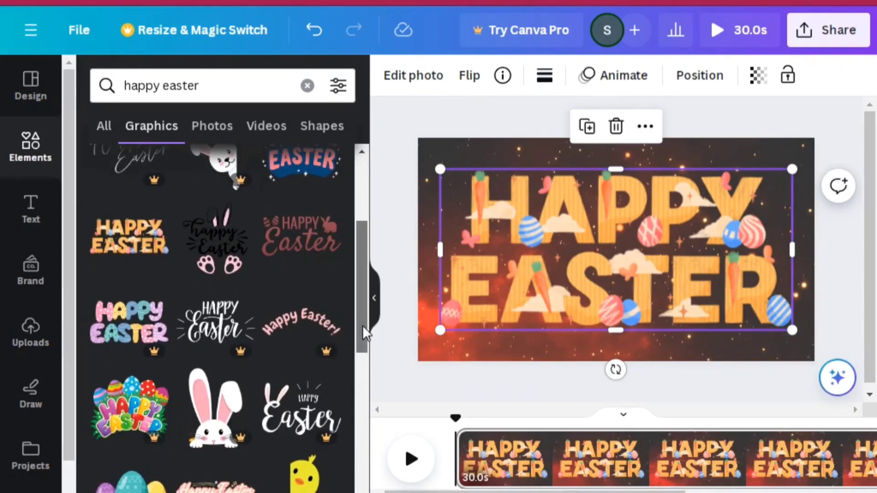
pyautogui.moveTo(363, 326); pyautogui.dragTo(364, 376)
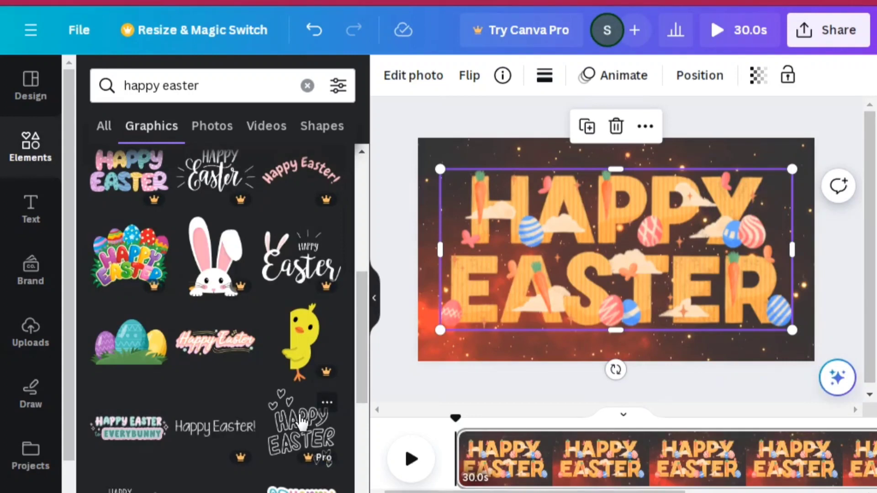
pyautogui.click(157, 427)
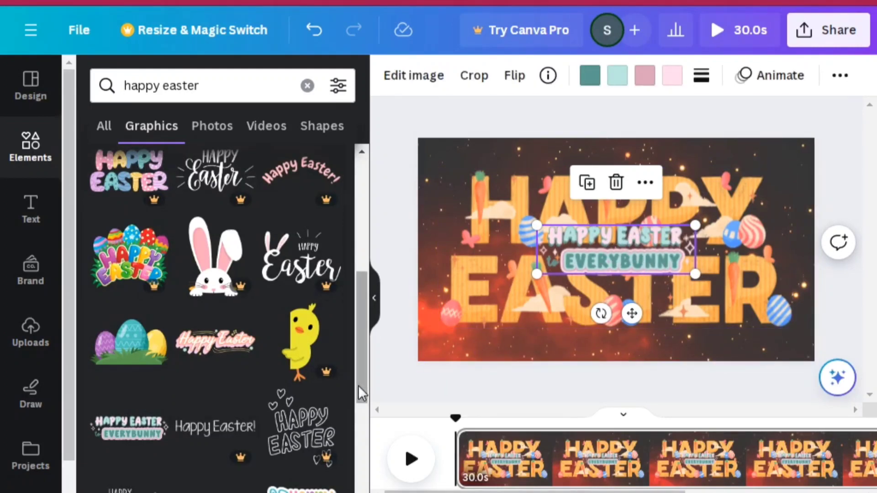
# - Look through more happy easter graphics, and switch the graphics search to Easter
pyautogui.moveTo(359, 385); pyautogui.dragTo(367, 487)
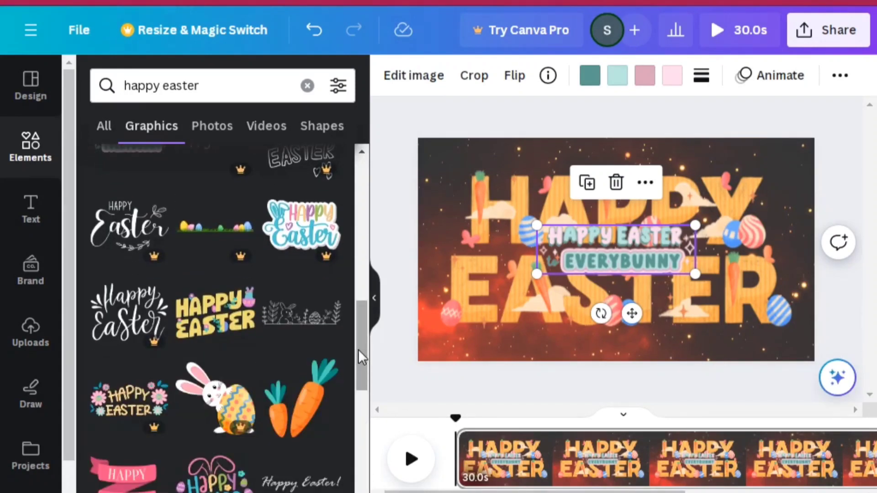
pyautogui.moveTo(358, 322); pyautogui.dragTo(363, 175)
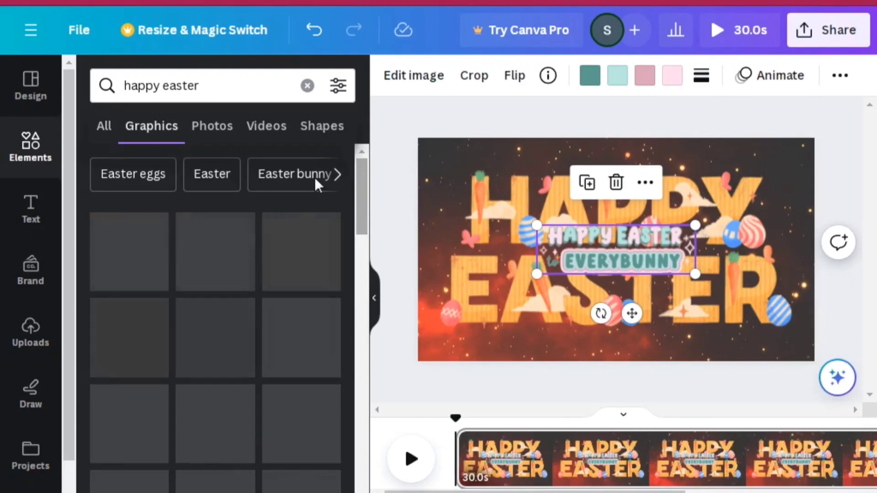
pyautogui.click(231, 179)
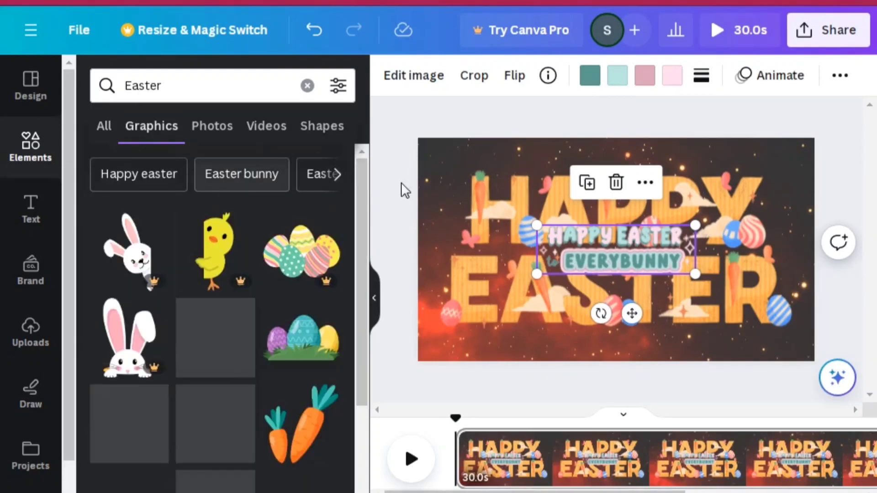
# - Delete the large orange HAPPY EASTER lettering from the page
pyautogui.click(514, 179)
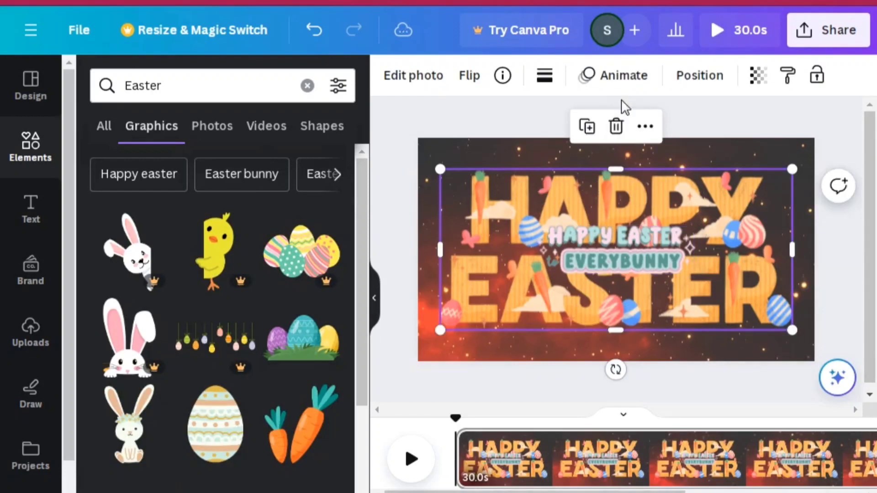
pyautogui.click(616, 127)
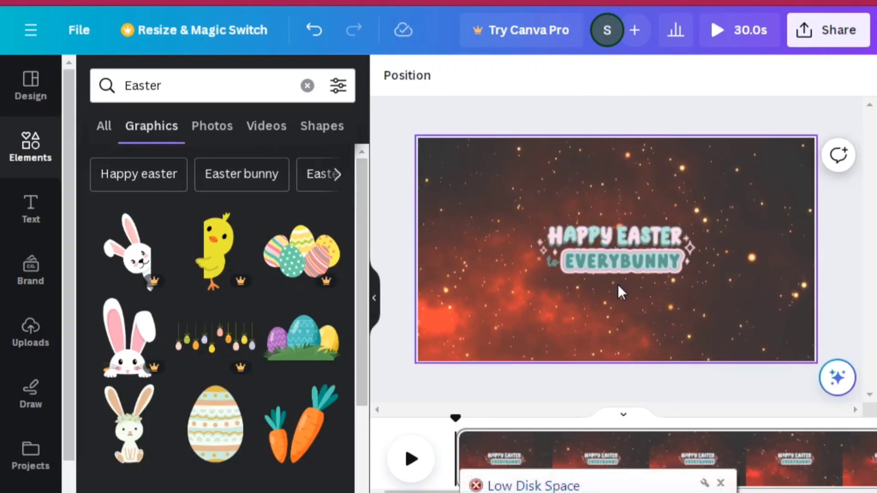
# - Enlarge the HAPPY EASTER to EVERYBUNNY graphic slightly and move it to the page's upper-right corner
pyautogui.click(614, 262)
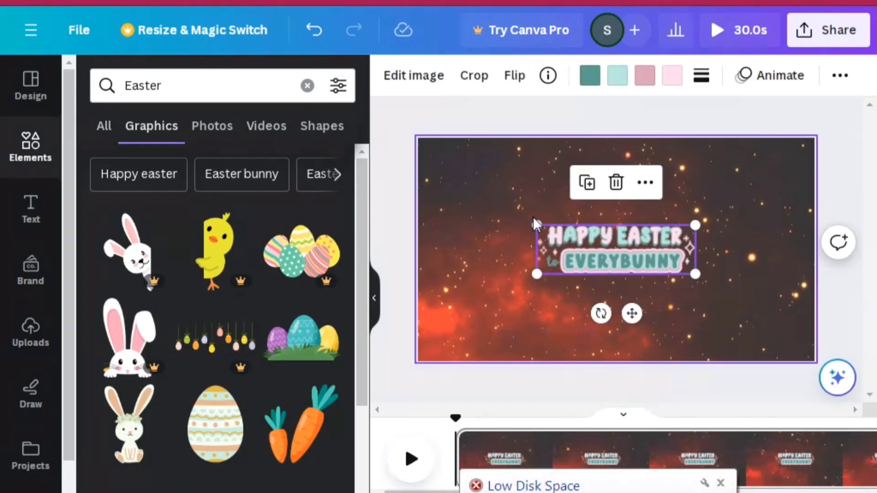
pyautogui.moveTo(537, 227); pyautogui.dragTo(541, 135)
pyautogui.moveTo(602, 240); pyautogui.dragTo(705, 174)
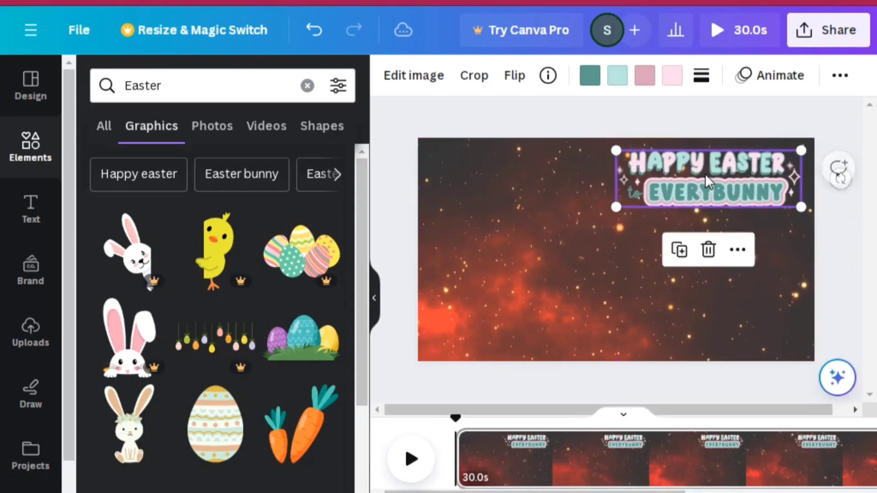
pyautogui.click(391, 252)
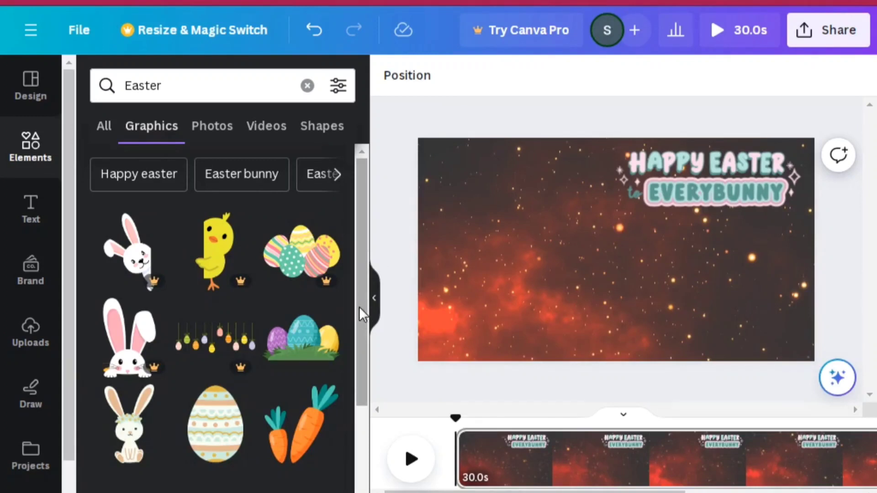
# - Search the graphics for Easter bunny and add the white bunny holding a carrot
pyautogui.moveTo(357, 347); pyautogui.dragTo(359, 491)
pyautogui.scroll(-6, 219, 320)
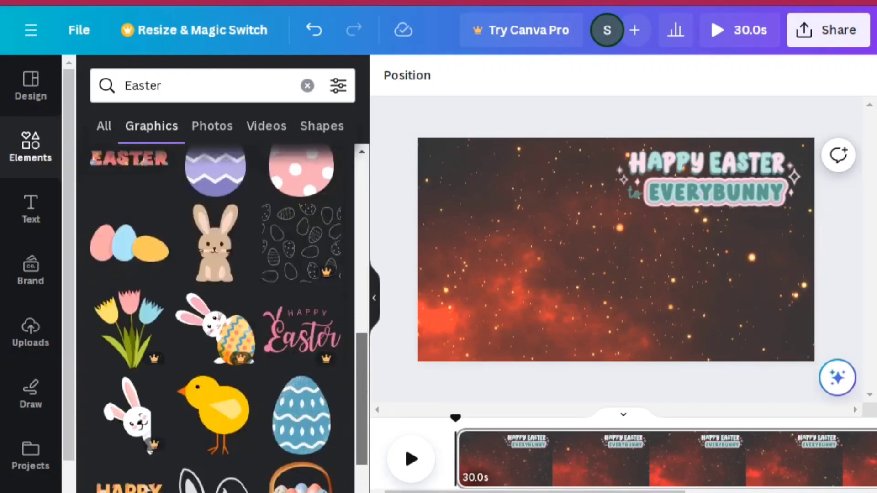
pyautogui.scroll(8, 357, 441)
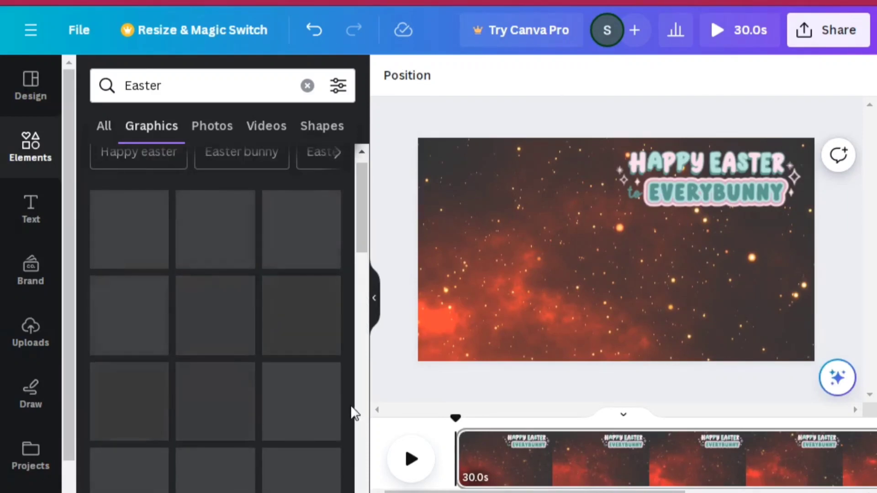
pyautogui.scroll(1, 361, 176)
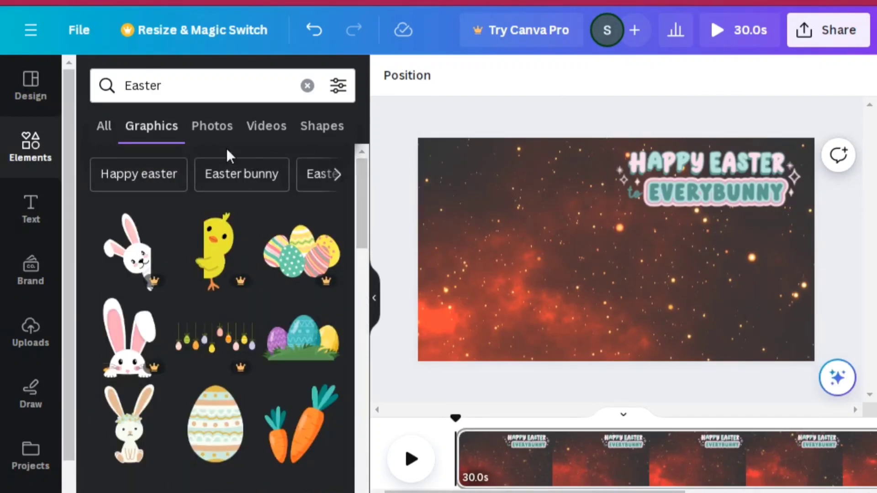
pyautogui.click(242, 174)
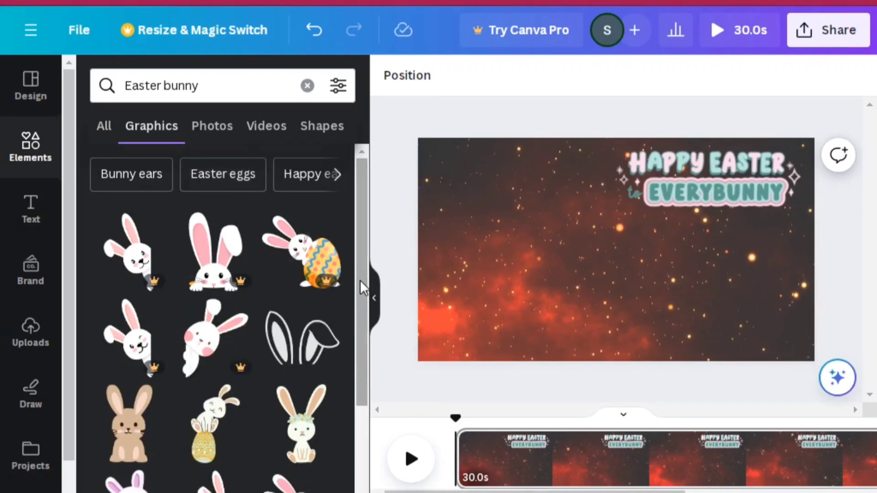
pyautogui.moveTo(359, 279); pyautogui.dragTo(359, 333)
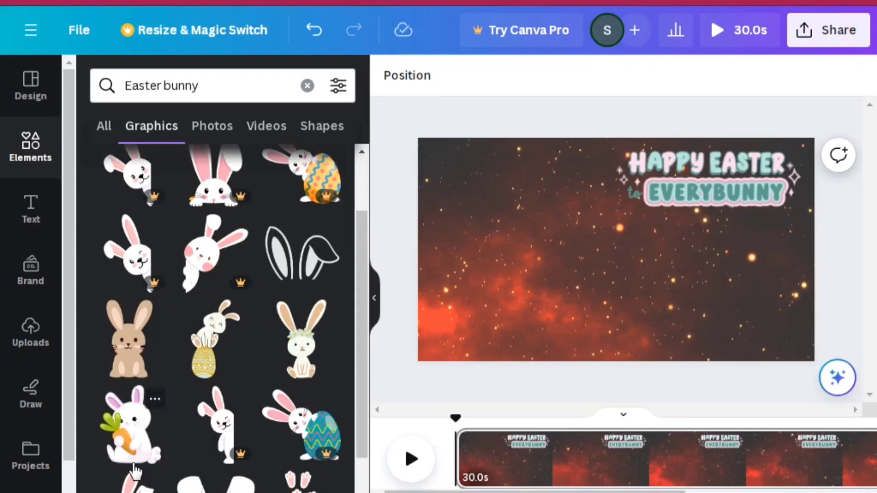
pyautogui.click(133, 435)
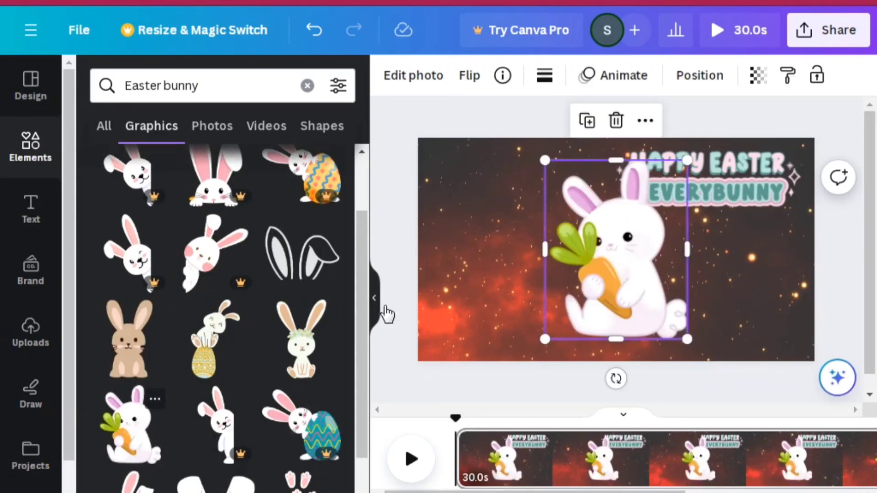
# - Move the carrot bunny to the page's lower-left corner and shrink it so it sits well below the Easter greeting
pyautogui.moveTo(629, 261); pyautogui.dragTo(510, 280)
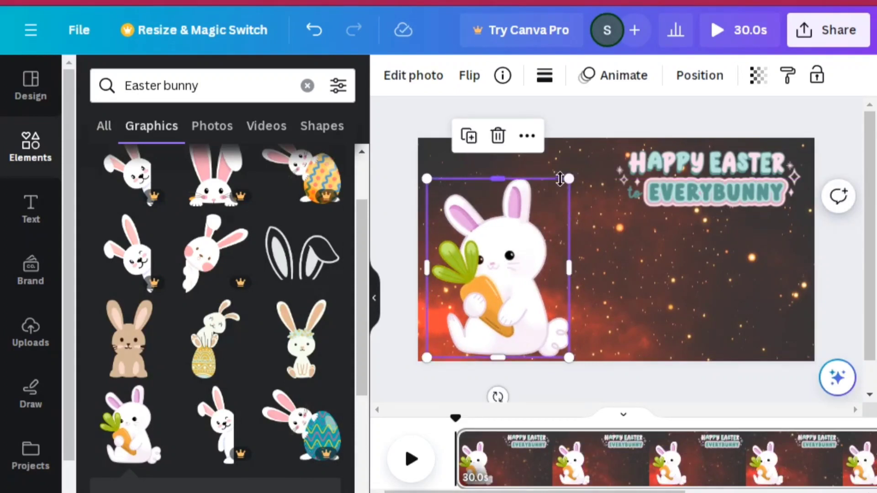
pyautogui.moveTo(568, 179); pyautogui.dragTo(521, 238)
pyautogui.click(576, 166)
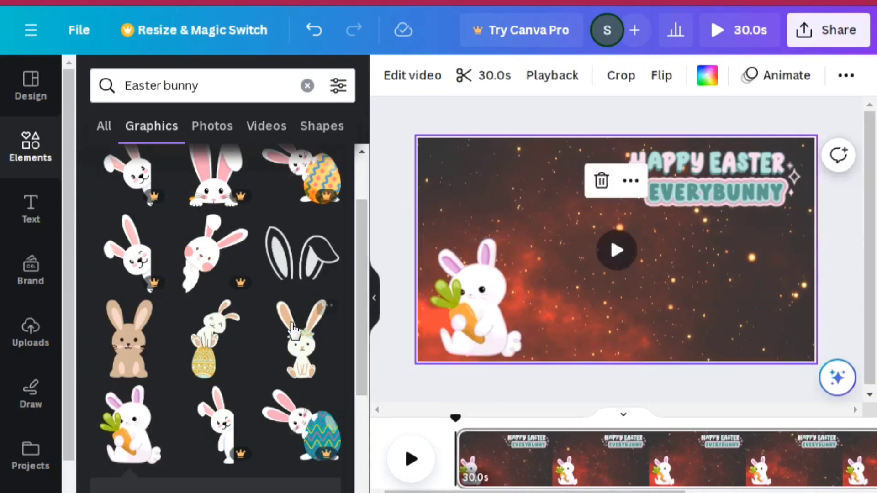
# - Add the pink tulips from the Spring flowers graphics and fit them, reduced in size, beside the bunny along the page's bottom edge
pyautogui.moveTo(356, 339); pyautogui.dragTo(358, 454)
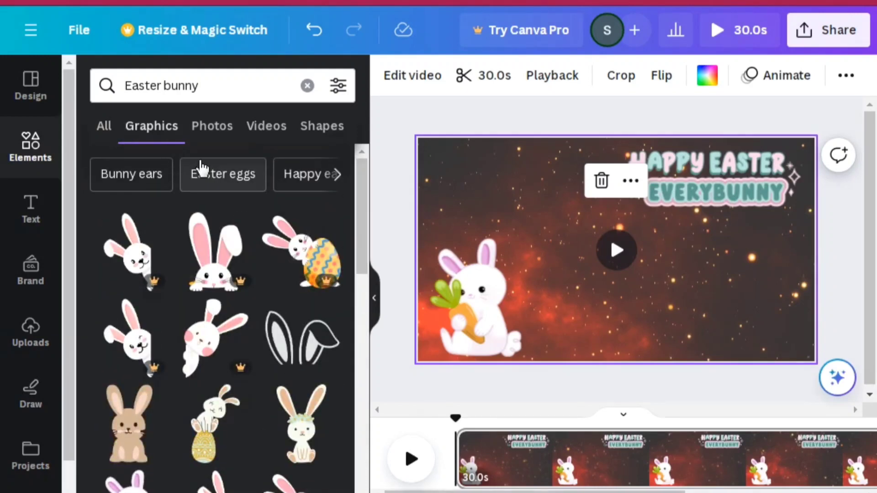
pyautogui.click(150, 176)
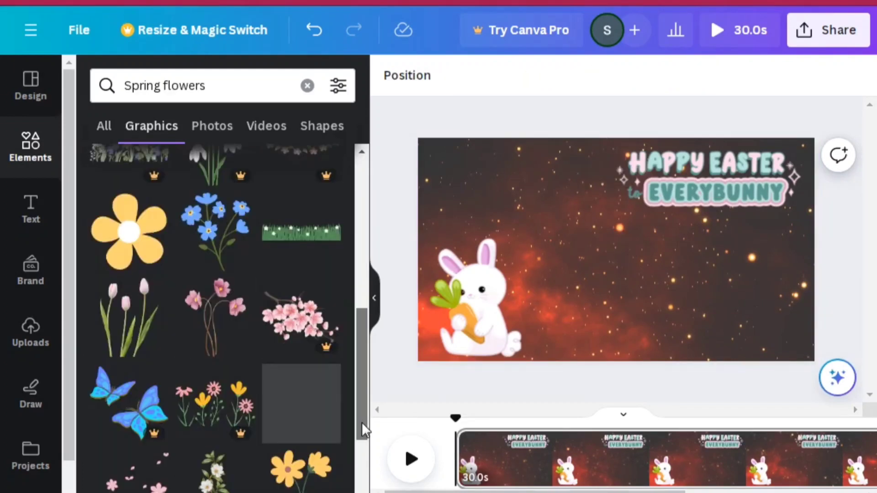
pyautogui.click(146, 328)
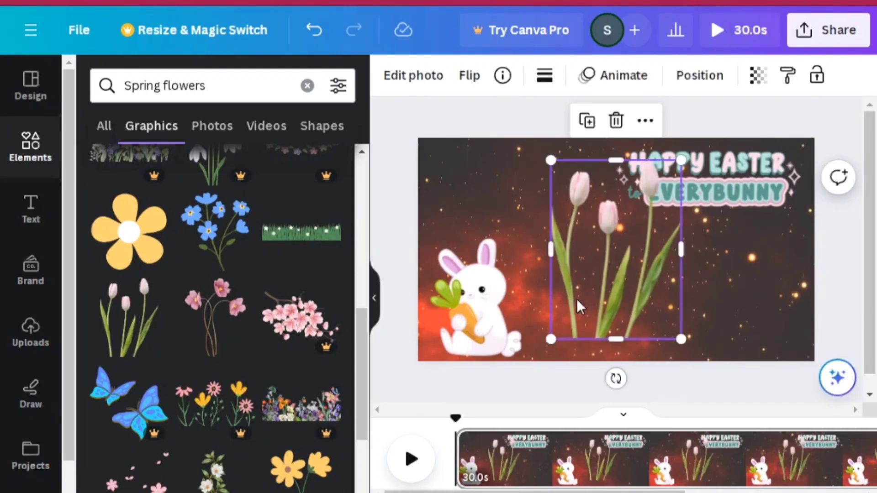
pyautogui.moveTo(576, 299); pyautogui.dragTo(555, 317)
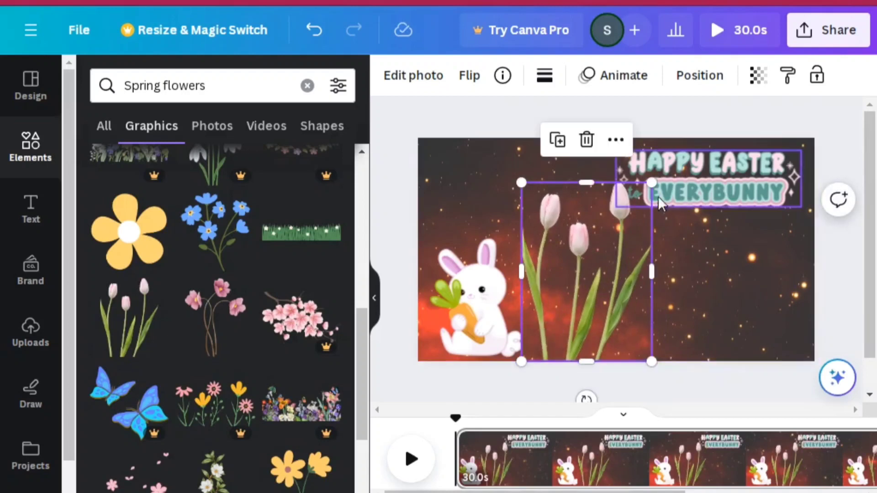
pyautogui.moveTo(636, 207); pyautogui.dragTo(616, 231)
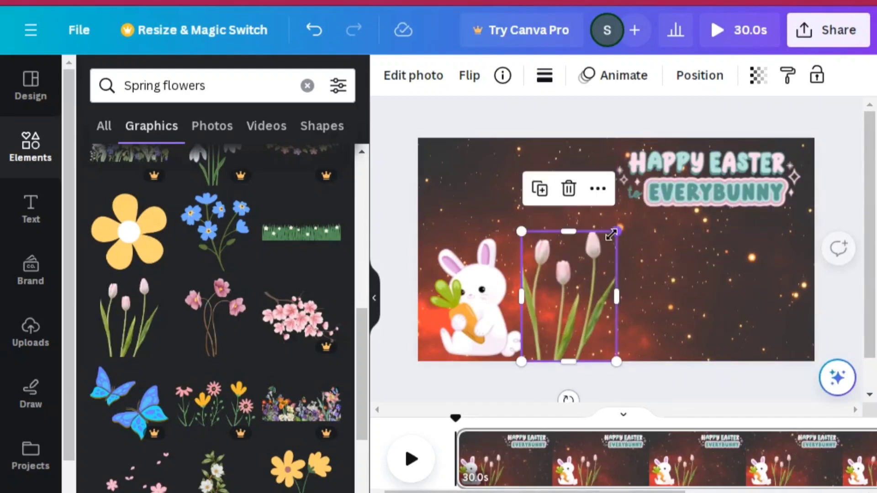
# - Duplicate the tulips twice, placing the copies side by side to extend the row toward the page's right edge
pyautogui.click(540, 189)
pyautogui.moveTo(565, 313); pyautogui.dragTo(651, 300)
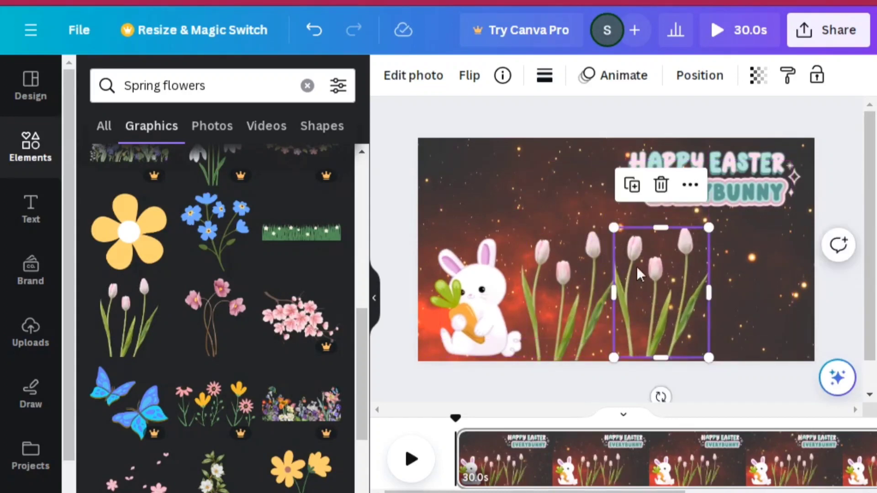
pyautogui.click(634, 186)
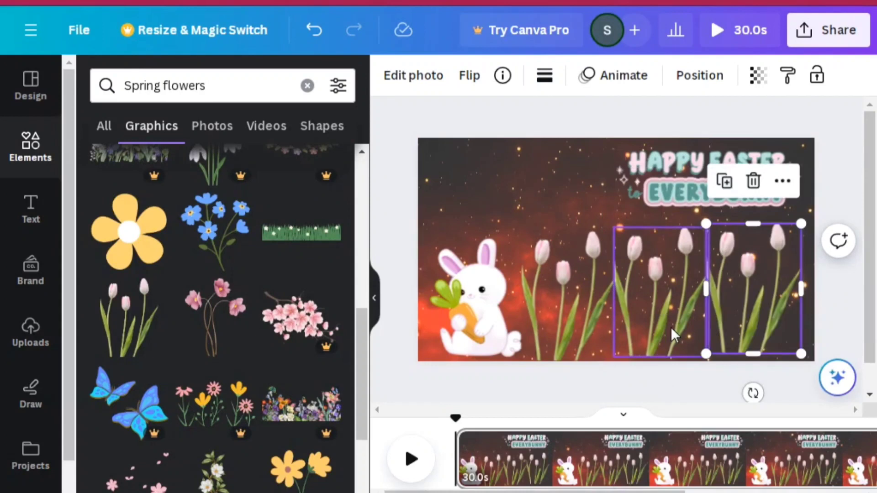
# - Lower the two duplicated tulips so their stems line up with the first tulips at the page's bottom edge
pyautogui.moveTo(671, 327); pyautogui.dragTo(671, 333)
pyautogui.click(745, 288)
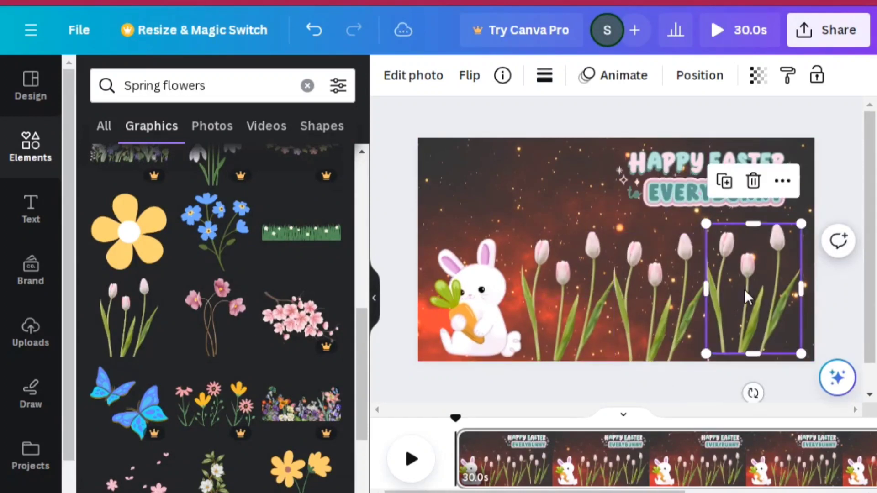
pyautogui.moveTo(744, 289); pyautogui.dragTo(746, 296)
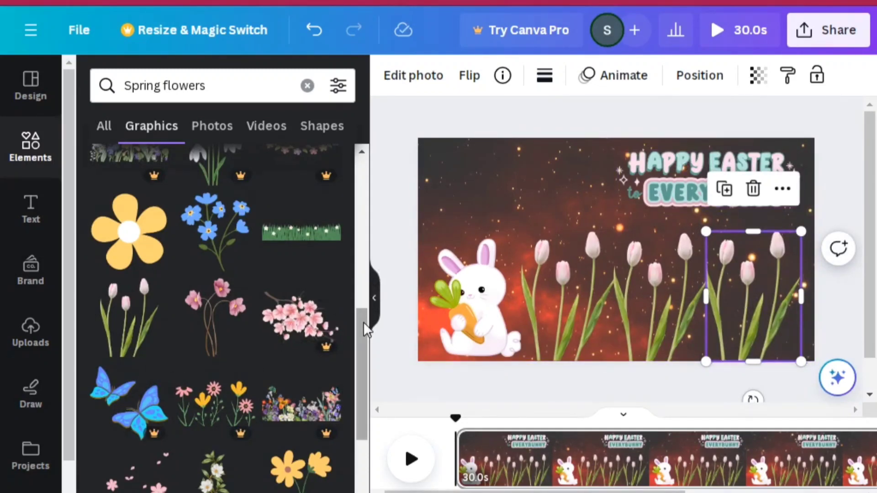
# - Add the blue bellflowers from the Spring flowers graphics, shrink them and place them low over the tulips nearest the bunny
pyautogui.moveTo(363, 322); pyautogui.dragTo(362, 378)
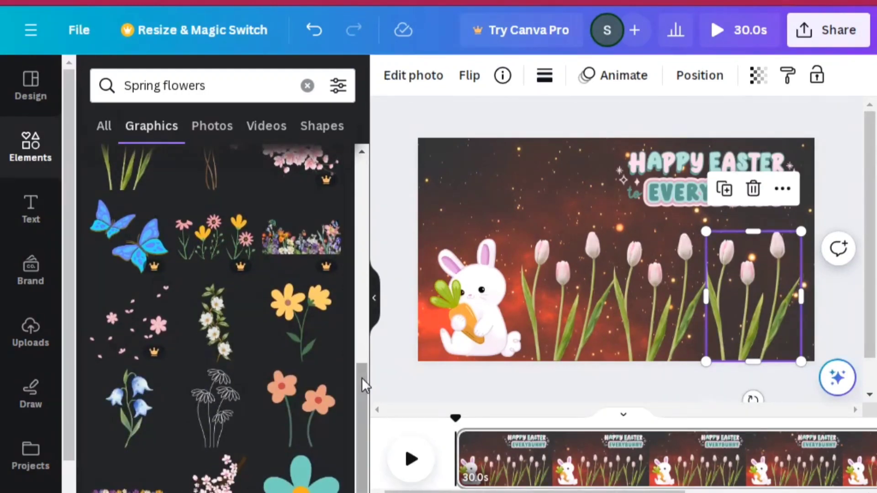
pyautogui.click(147, 408)
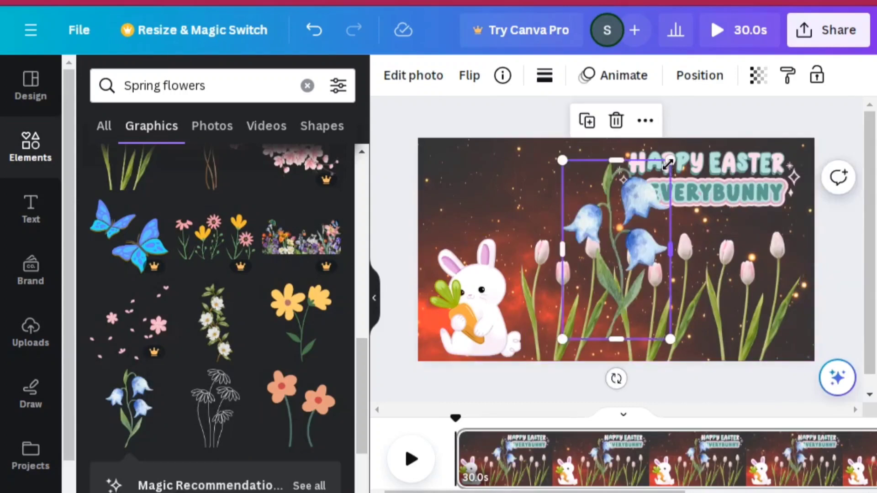
pyautogui.moveTo(670, 160); pyautogui.dragTo(605, 281)
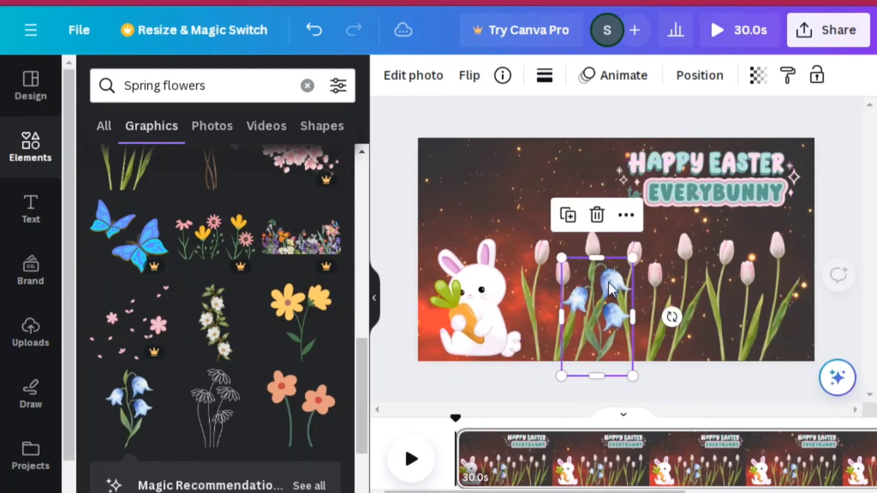
# - Duplicate the blue bellflowers twice, spacing the copies evenly along the tulip row up to the page's right edge
pyautogui.click(568, 215)
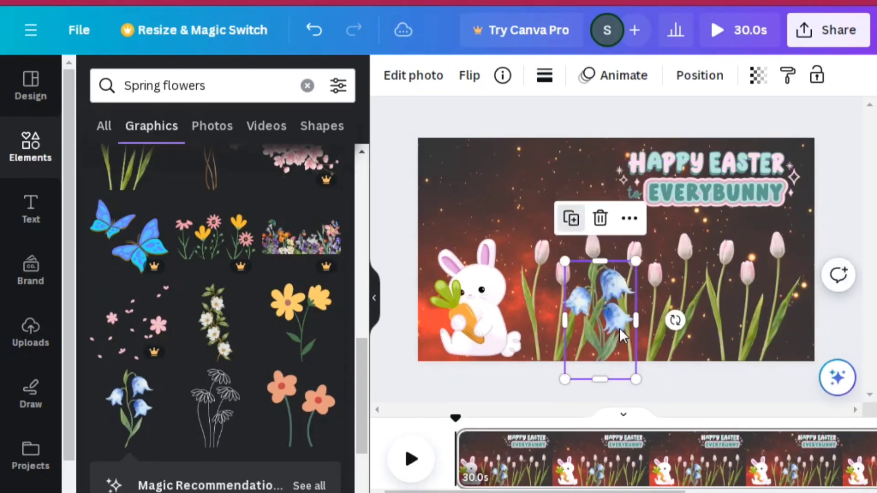
pyautogui.moveTo(619, 330); pyautogui.dragTo(706, 323)
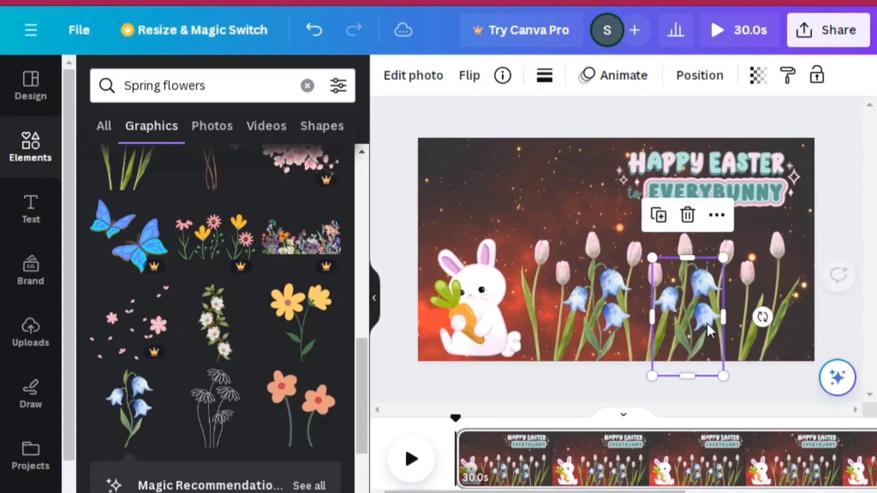
pyautogui.click(658, 216)
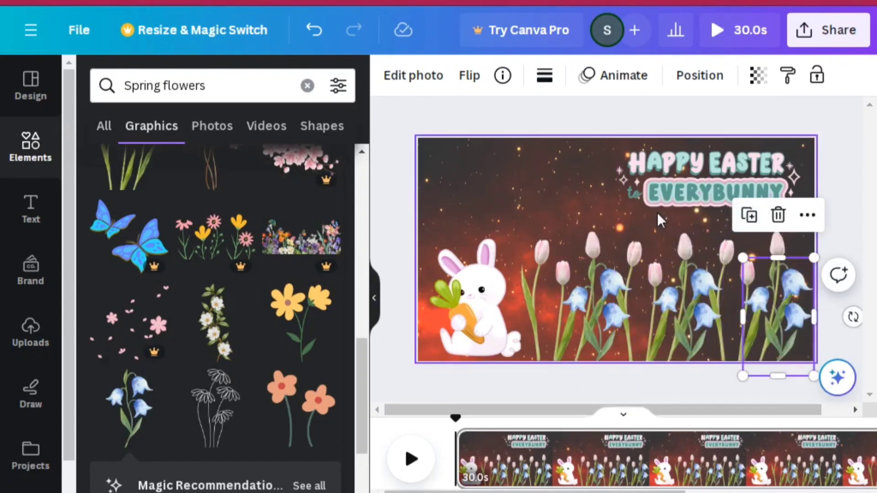
pyautogui.click(563, 121)
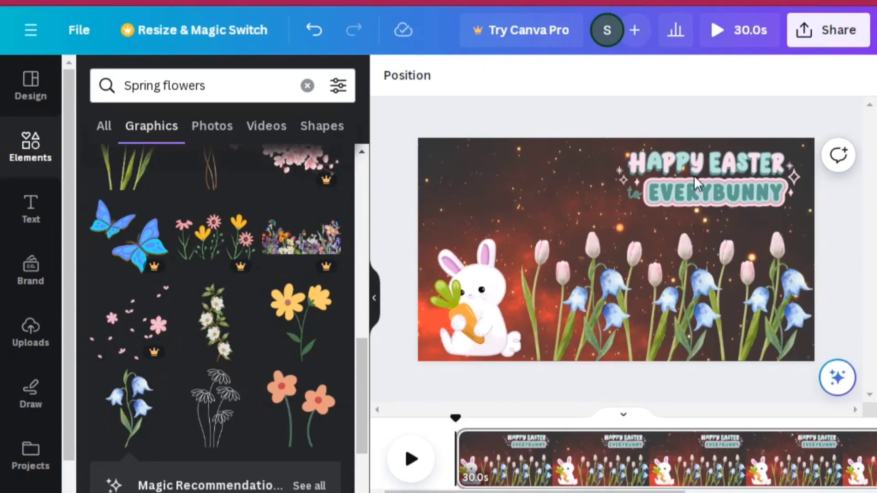
pyautogui.click(788, 306)
pyautogui.moveTo(781, 307)
pyautogui.mouseDown()
pyautogui.moveTo(778, 313)
pyautogui.moveTo(787, 308)
pyautogui.mouseUp()
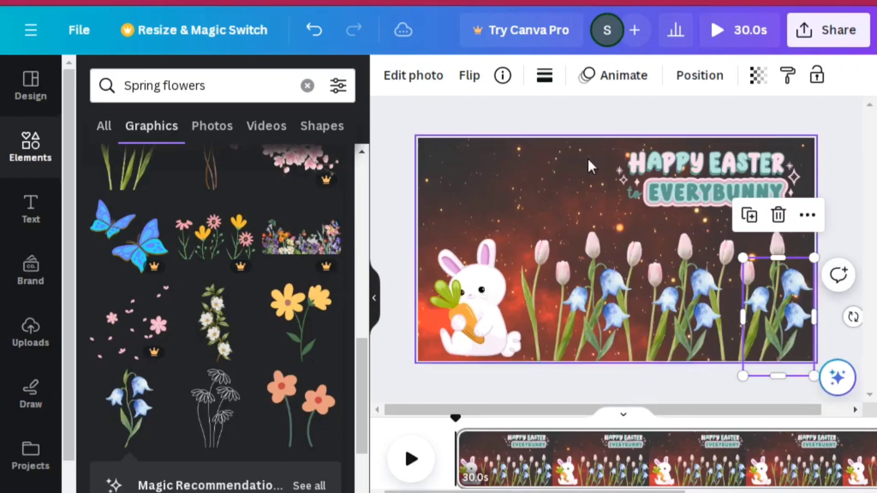
# - Search the graphics for easter cake, add the purple cupcake topped with eggs, and shrink it above the bunny
pyautogui.click(603, 111)
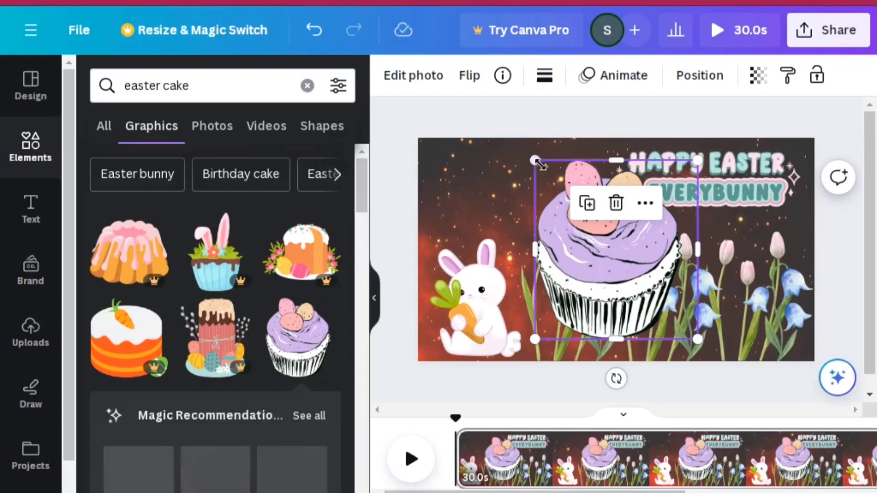
pyautogui.moveTo(550, 181); pyautogui.dragTo(515, 210)
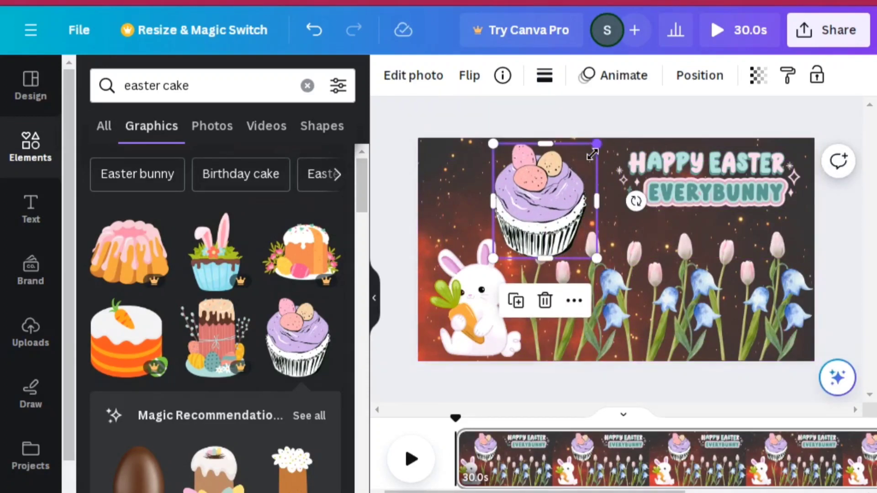
pyautogui.moveTo(592, 154); pyautogui.dragTo(575, 174)
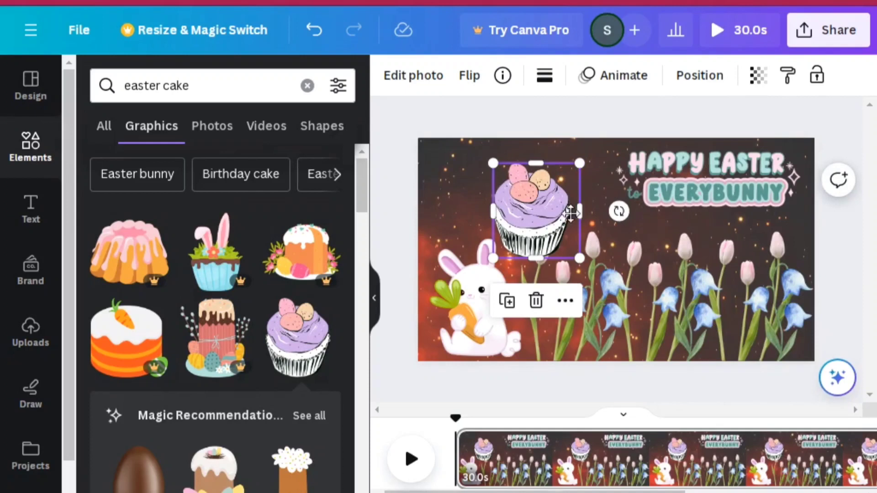
pyautogui.moveTo(571, 213); pyautogui.dragTo(597, 228)
# - Move the bunny to the page's upper-left corner and put the cupcake in its place at the lower left
pyautogui.moveTo(471, 262); pyautogui.dragTo(462, 163)
pyautogui.click(539, 206)
pyautogui.moveTo(539, 204); pyautogui.dragTo(456, 289)
# - Shrink the bunny and move it just left of the Easter greeting, above the first tulips
pyautogui.click(477, 183)
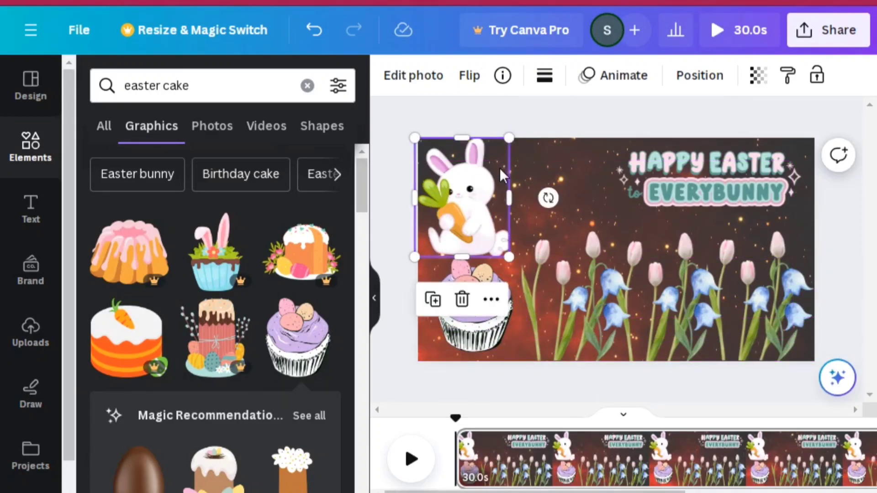
pyautogui.moveTo(509, 137); pyautogui.dragTo(493, 161)
pyautogui.moveTo(482, 196); pyautogui.dragTo(570, 183)
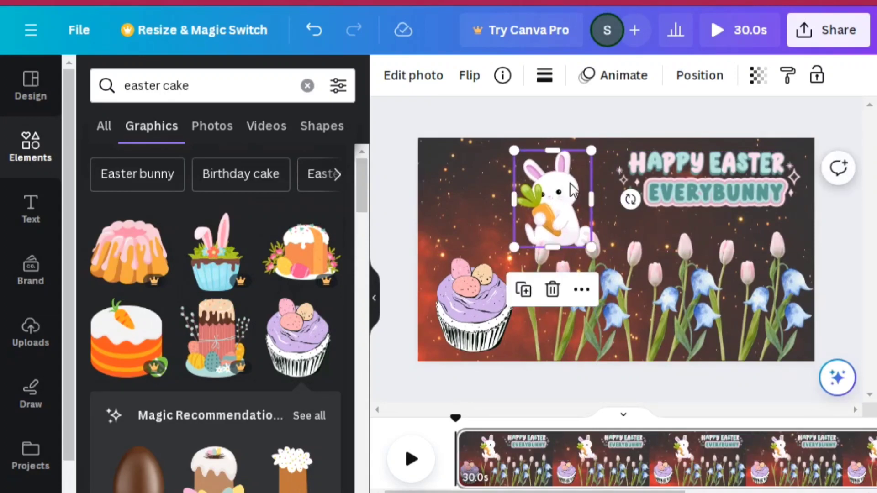
pyautogui.click(633, 112)
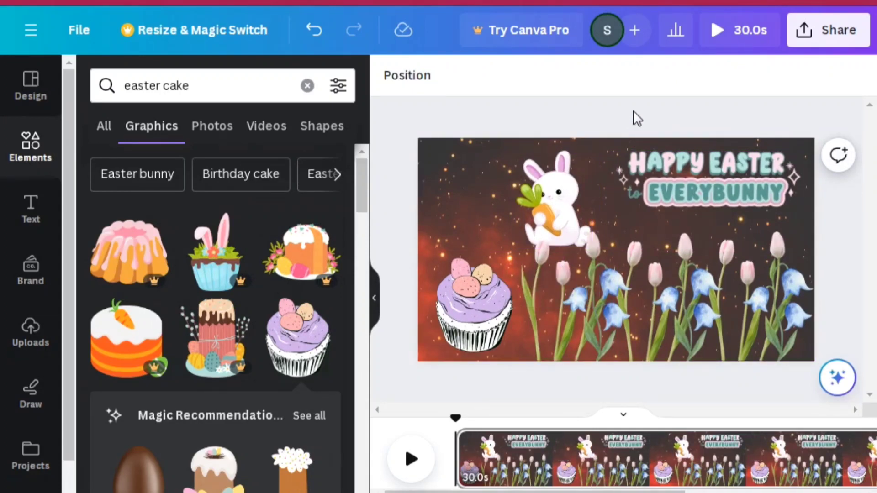
# - Enlarge the Happy Easter greeting slightly and recolour its pink parts olive green
pyautogui.click(745, 142)
pyautogui.click(668, 202)
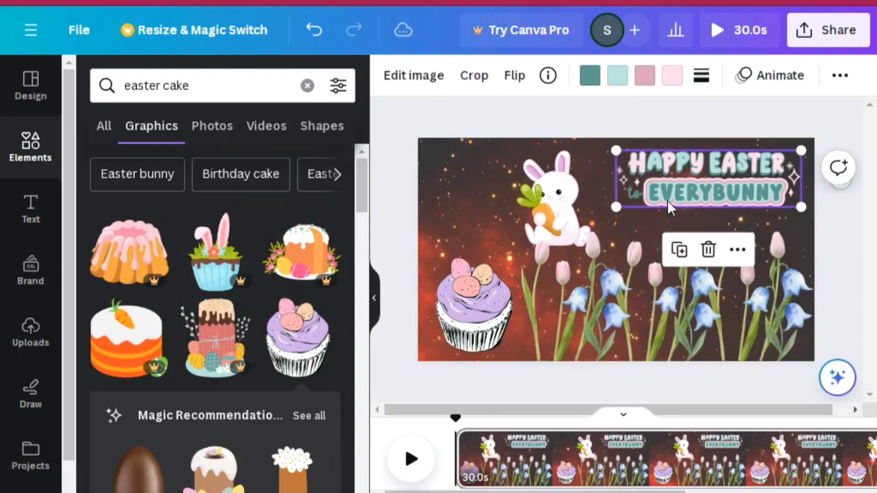
# - Give the Happy Easter greeting the Pan animation, played on enter
pyautogui.click(787, 76)
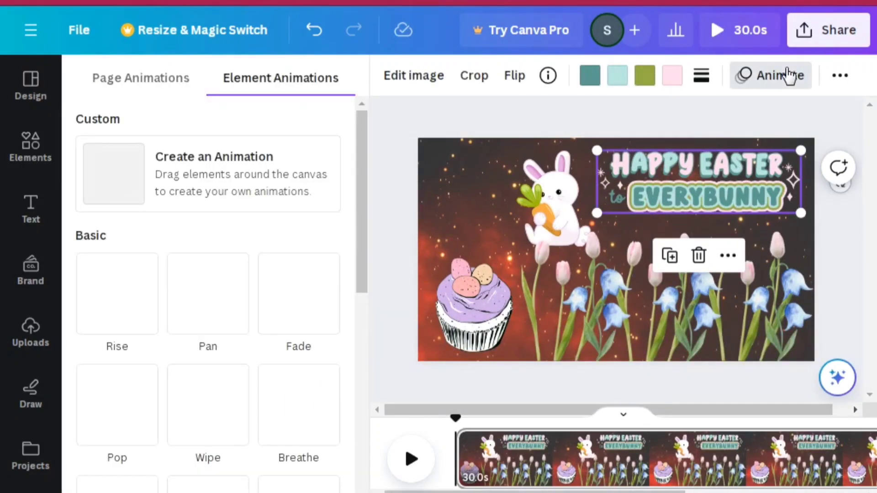
pyautogui.click(223, 311)
pyautogui.scroll(-3, 219, 307)
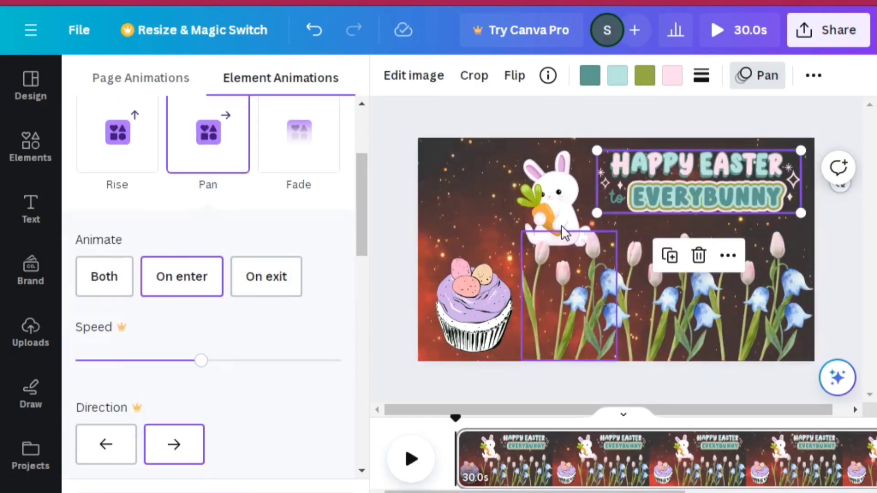
# - Apply the Wipe animation to the bunny, played on enter, and the Tectonic animation to the cupcake
pyautogui.moveTo(361, 228); pyautogui.dragTo(373, 207)
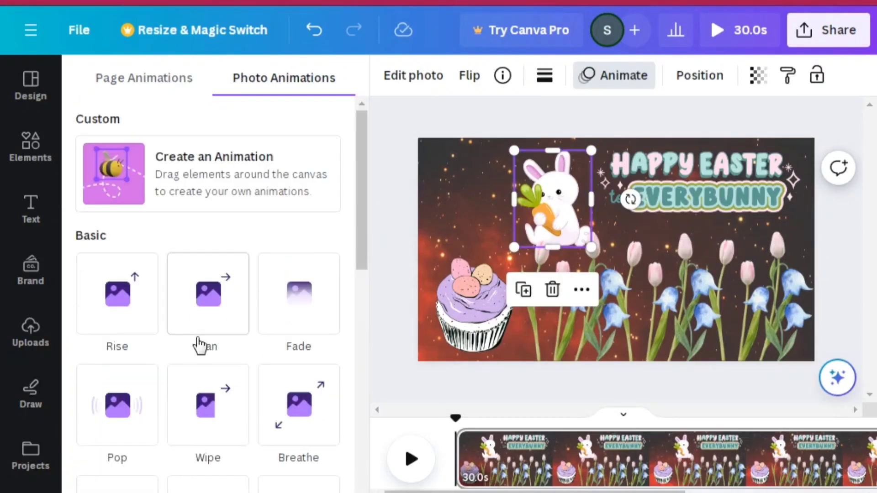
pyautogui.click(206, 403)
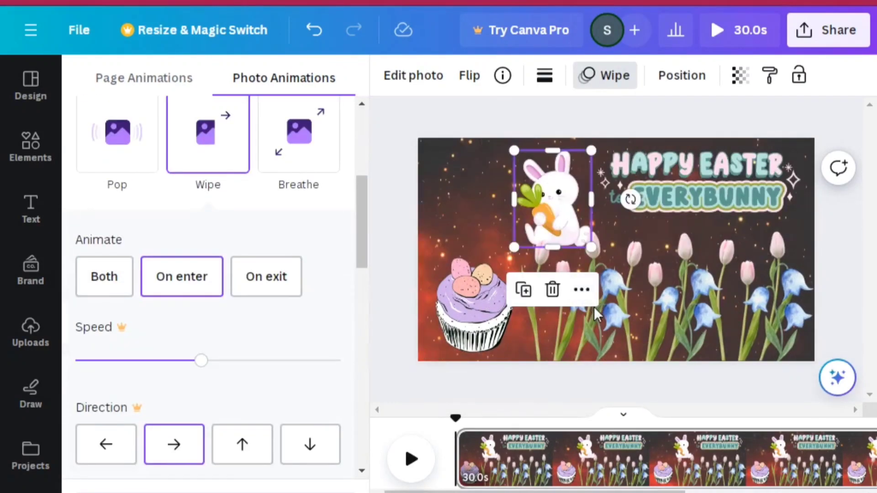
pyautogui.click(468, 315)
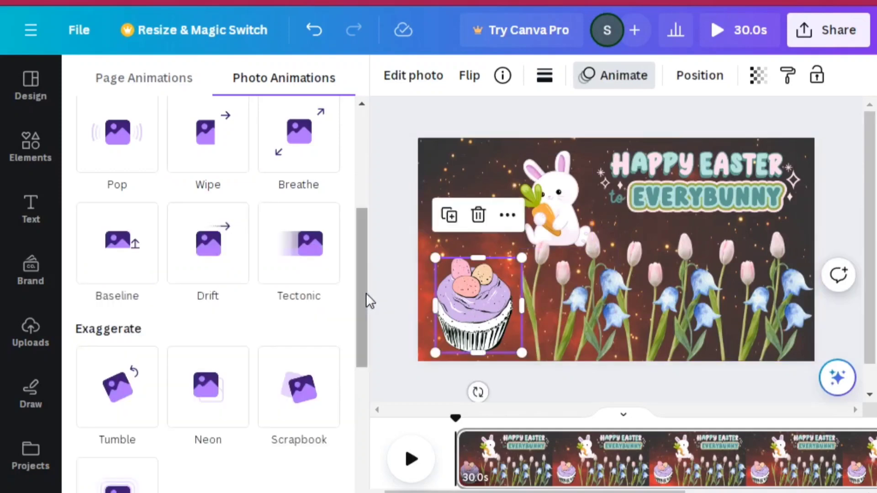
pyautogui.click(308, 259)
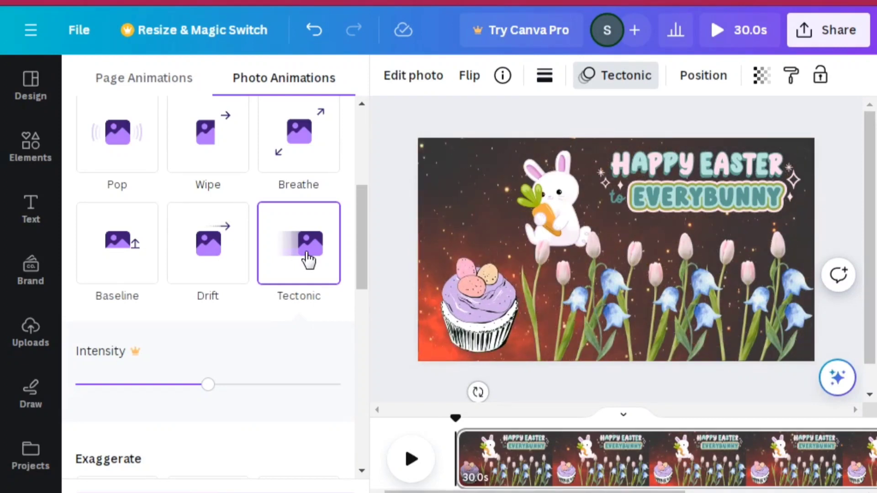
# - Open the download options for the finished Easter design
pyautogui.click(838, 30)
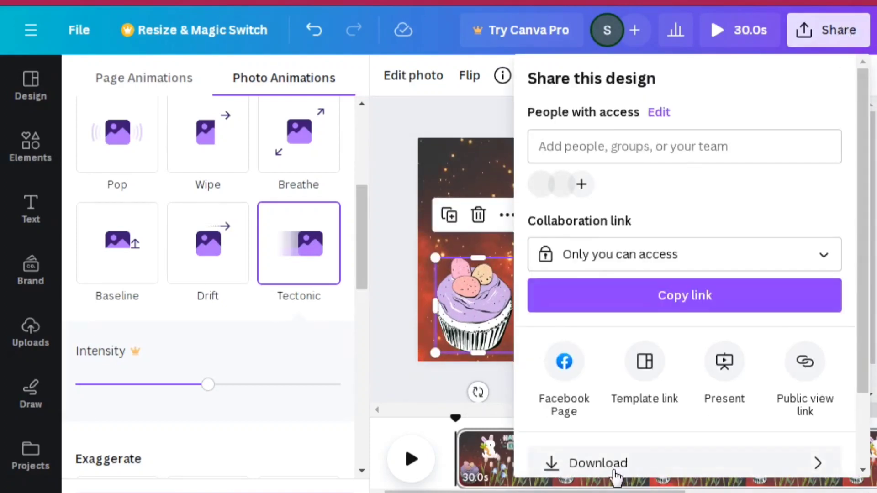
pyautogui.click(598, 463)
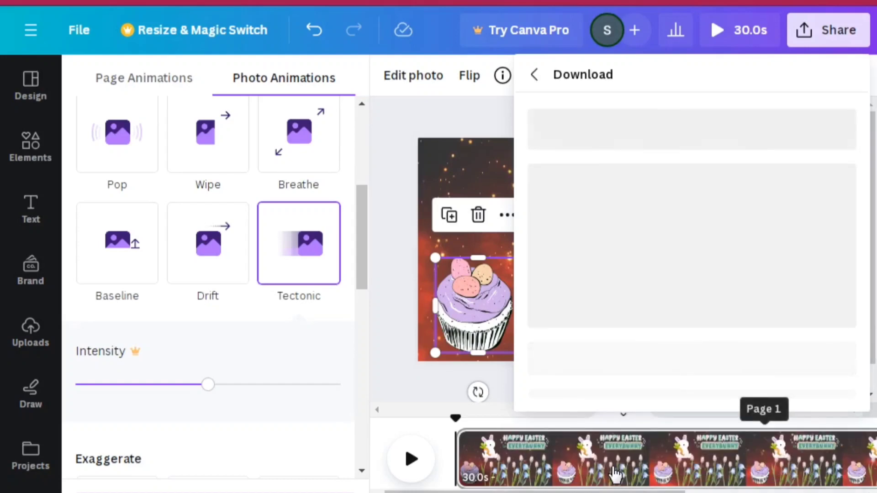